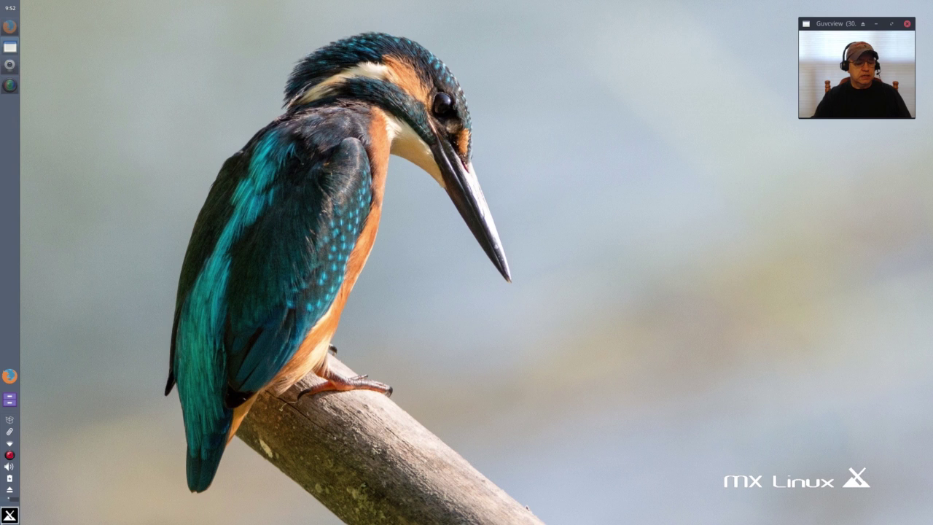
Open NVIDIA X Server Settings from the application launcher, then close it.
{"action": "left_click", "coordinate": [10, 515]}
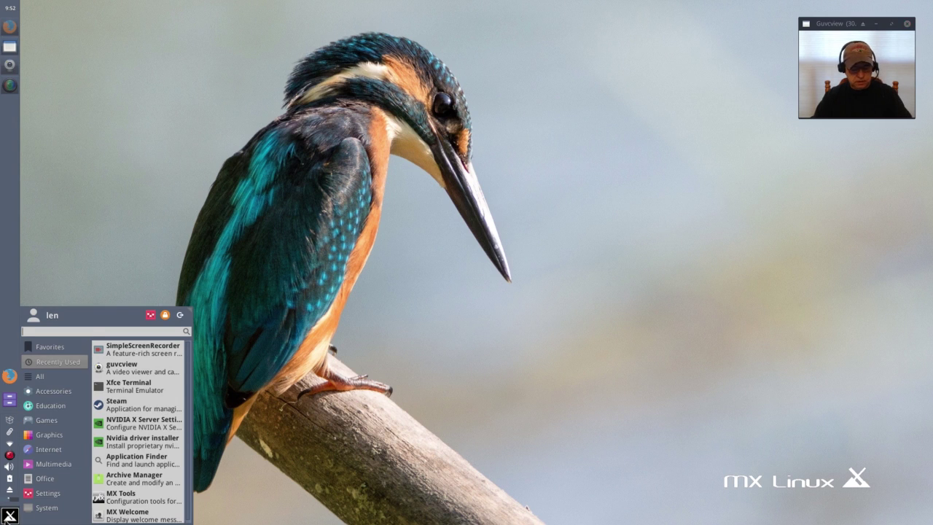
{"action": "type", "text": "nv"}
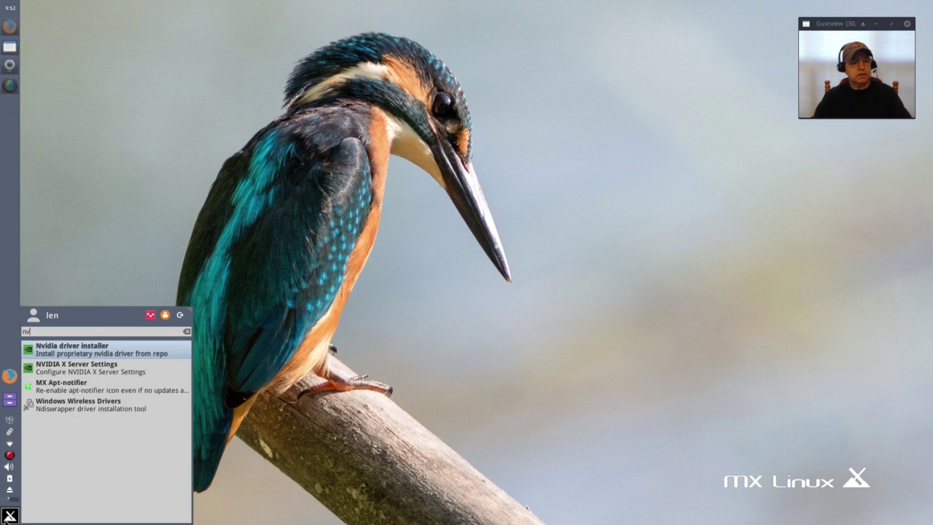
{"action": "left_click", "coordinate": [92, 366]}
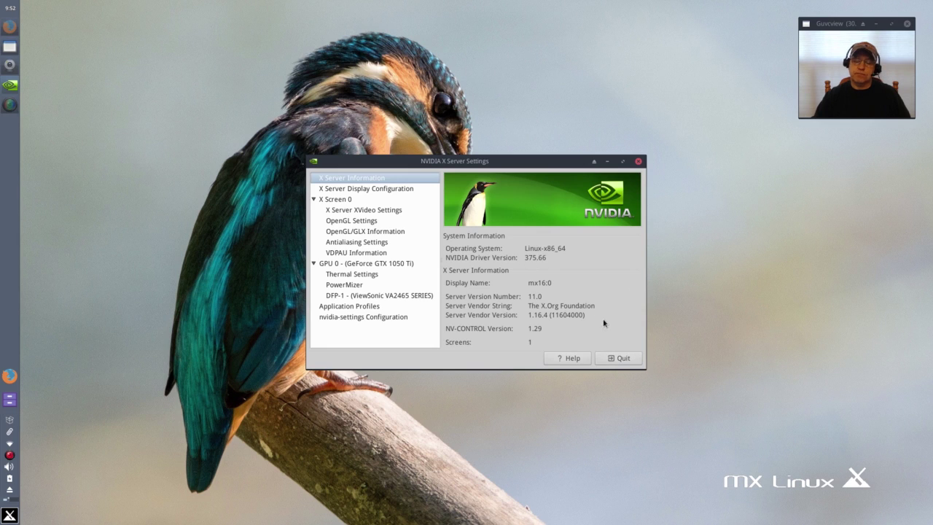
{"action": "left_click", "coordinate": [638, 161]}
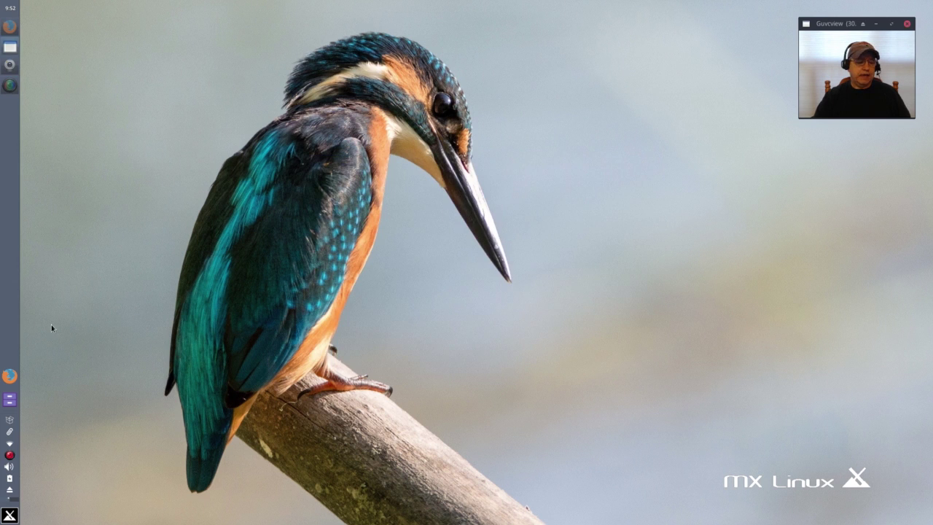
Start the Nvidia driver installer and abandon it at the password prompt; glance at network connections.
{"action": "left_click", "coordinate": [5, 518]}
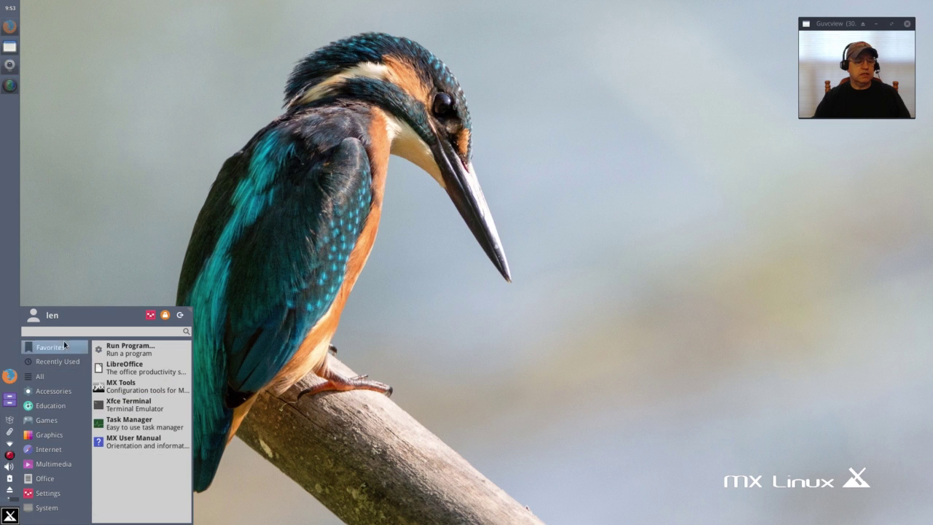
{"action": "type", "text": "nv"}
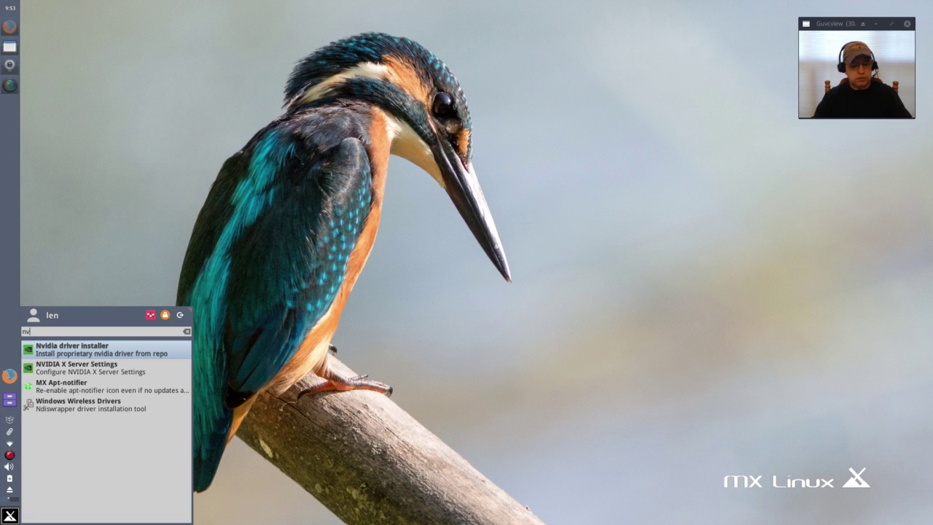
{"action": "left_click", "coordinate": [73, 348]}
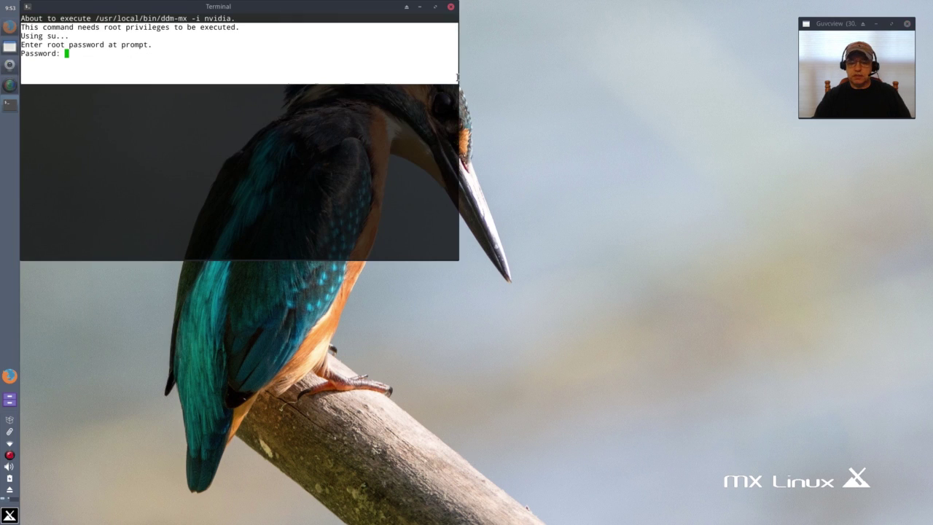
{"action": "left_click_drag", "start_coordinate": [358, 4], "coordinate": [575, 217]}
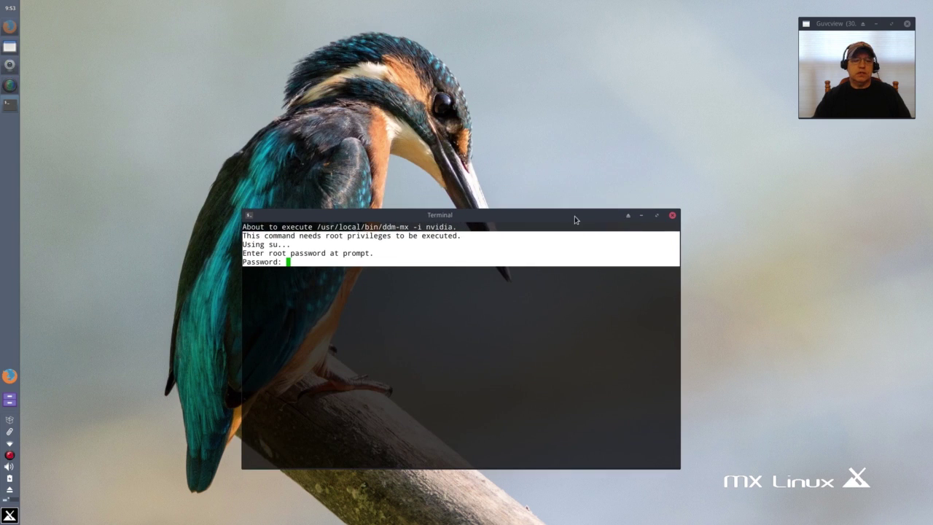
{"action": "left_click", "coordinate": [672, 216]}
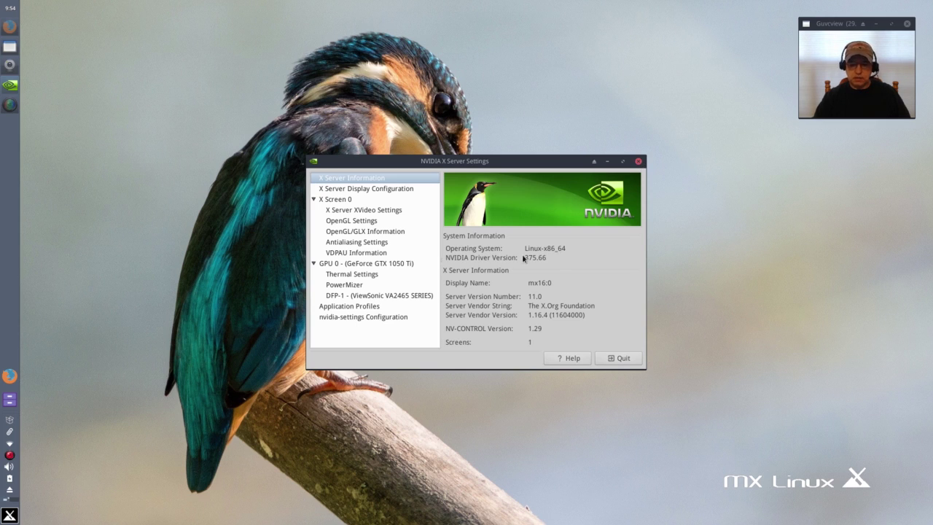
{"action": "left_click", "coordinate": [638, 162]}
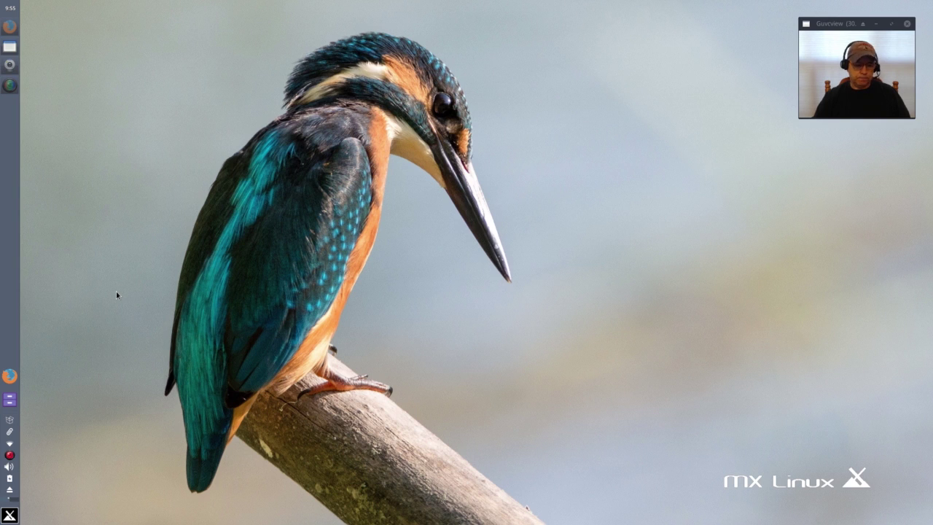
{"action": "left_click", "coordinate": [9, 445]}
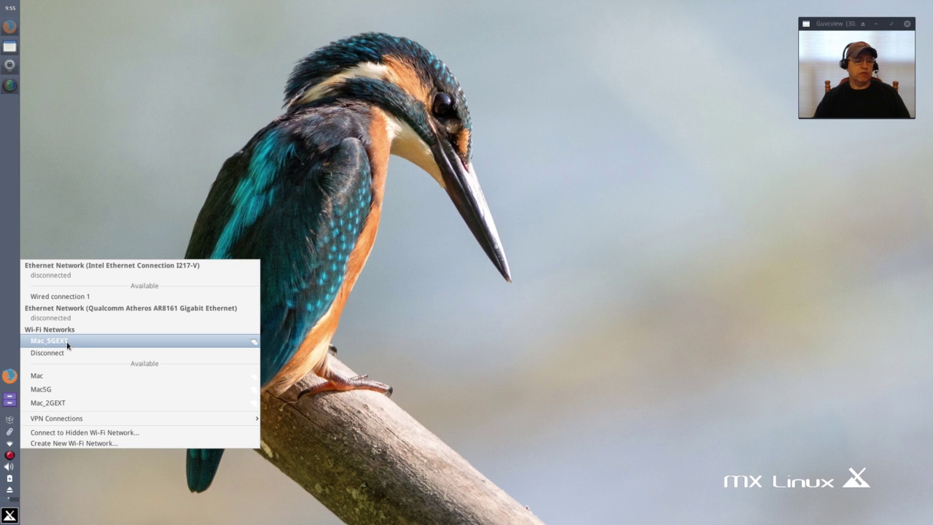
{"action": "left_click", "coordinate": [328, 346]}
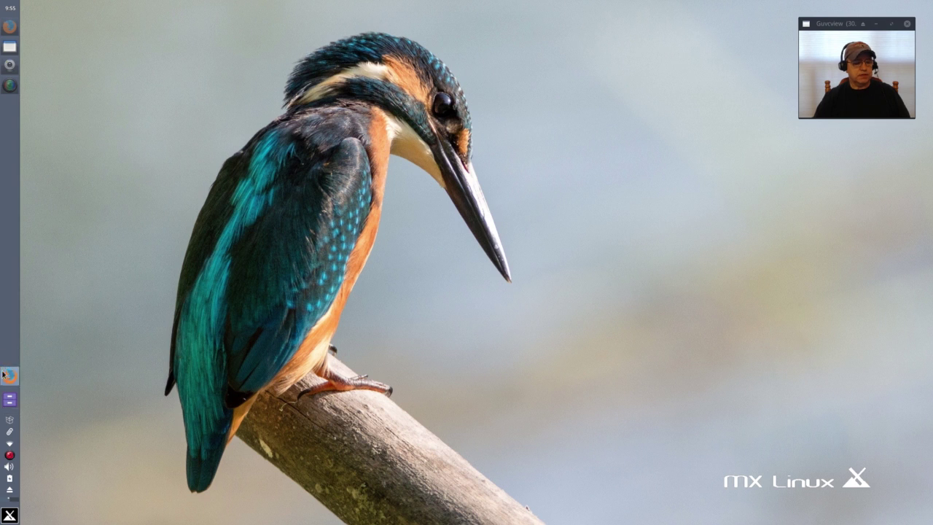
Launch Steam and dismiss its missing 32-bit libraries fatal error.
{"action": "left_click", "coordinate": [10, 517]}
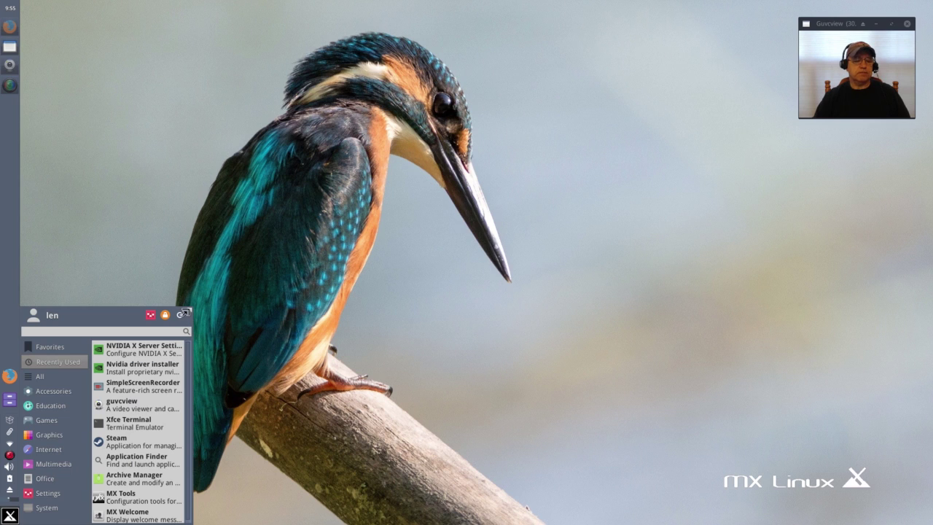
{"action": "left_click_drag", "start_coordinate": [185, 313], "coordinate": [186, 300]}
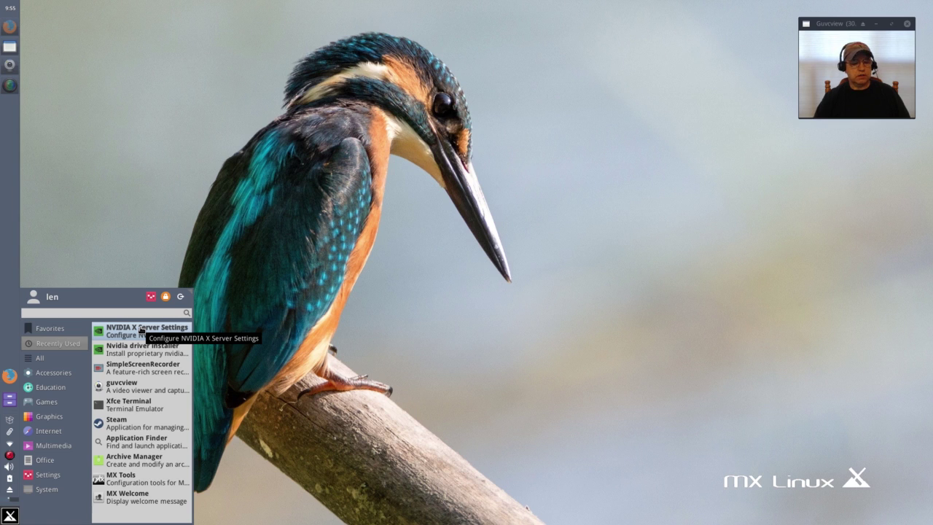
{"action": "left_click", "coordinate": [129, 424]}
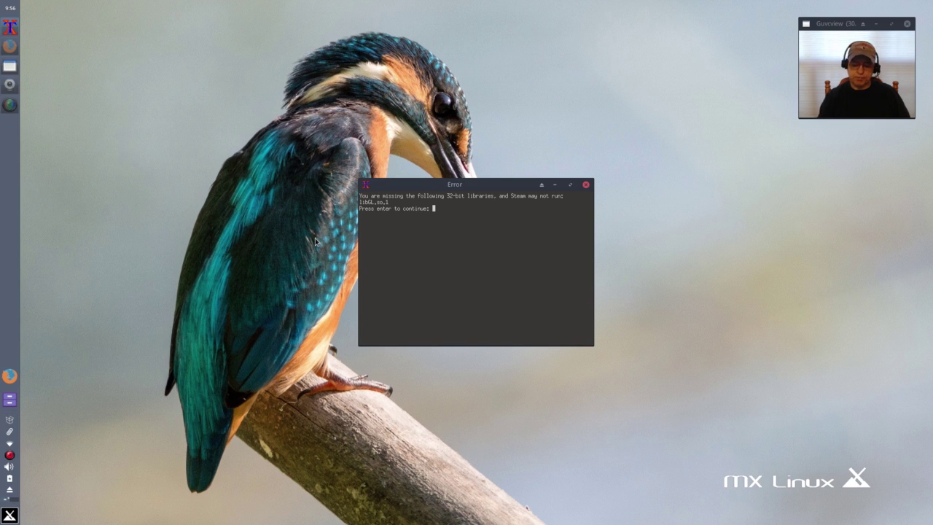
{"action": "key", "text": "Return"}
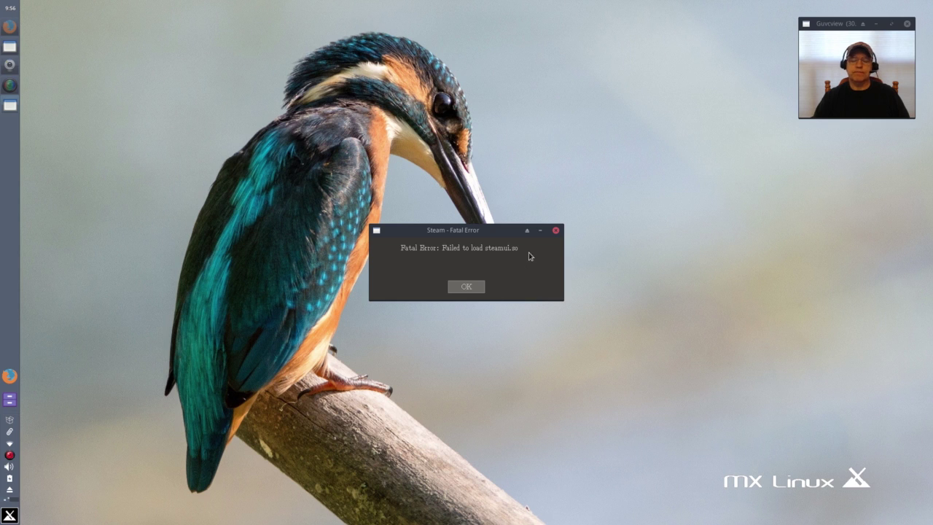
{"action": "left_click", "coordinate": [556, 231]}
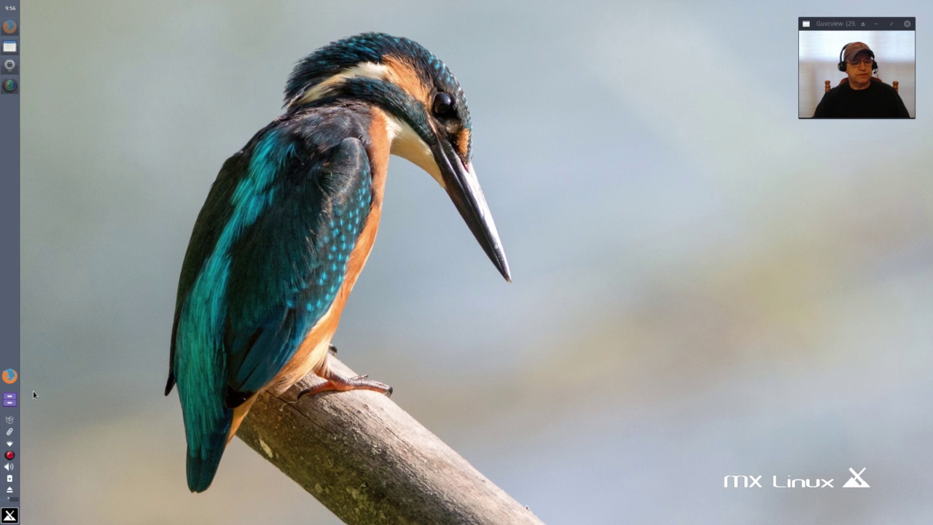
Open Firefox and search the web for 'debian nvida'.
{"action": "left_click", "coordinate": [13, 377]}
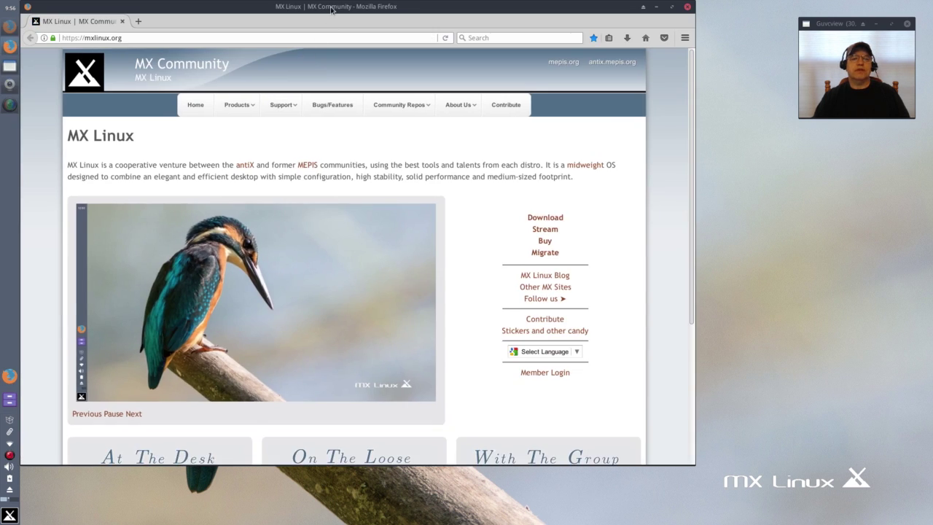
{"action": "left_click_drag", "start_coordinate": [331, 6], "coordinate": [401, 32]}
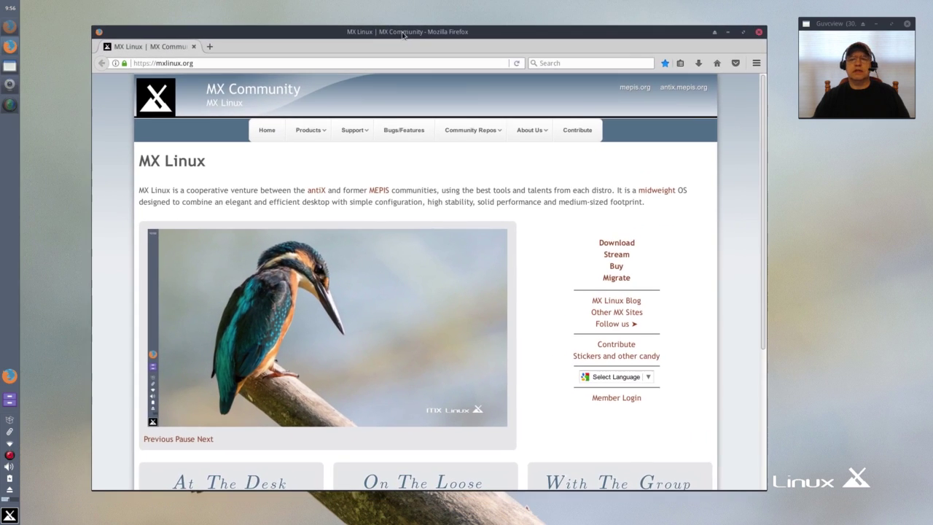
{"action": "left_click", "coordinate": [571, 63]}
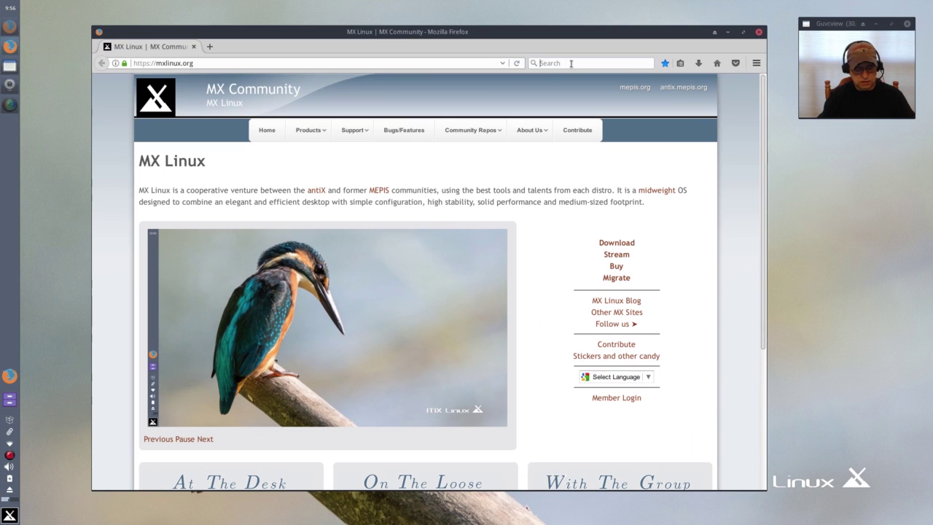
{"action": "type", "text": "de"}
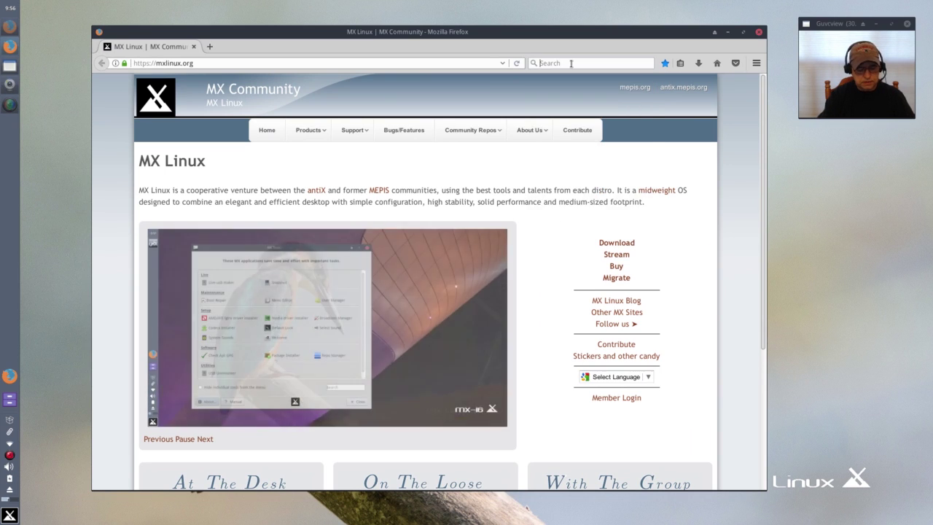
{"action": "type", "text": "bian n"}
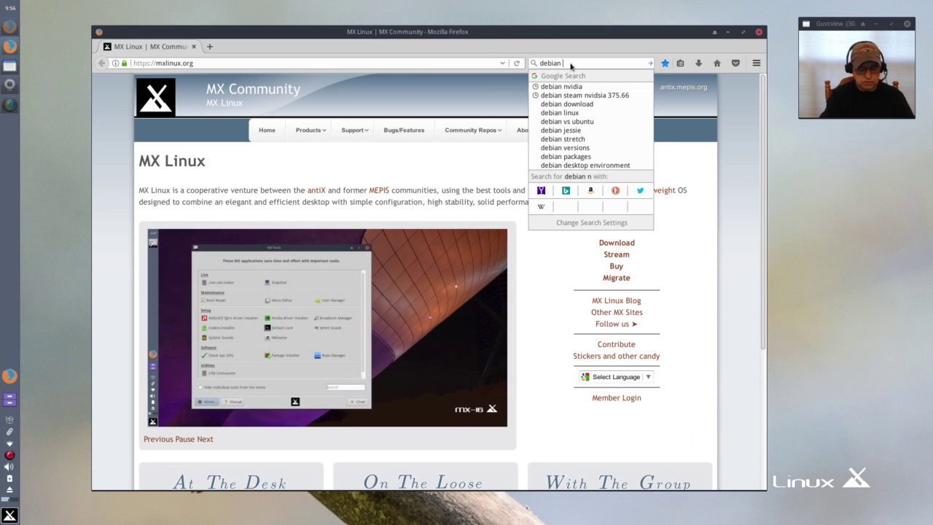
{"action": "type", "text": "vida"}
{"action": "key", "text": "Return"}
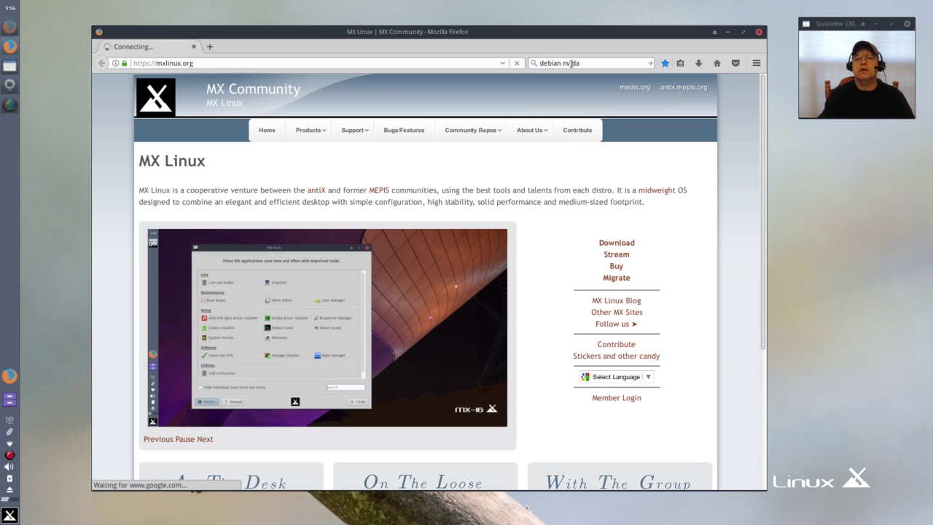
Change the Google query to 'debian steam' and open the Steam - Debian Wiki result.
{"action": "left_click", "coordinate": [358, 98]}
{"action": "key", "text": "BackSpace"}
{"action": "key", "text": "BackSpace"}
{"action": "key", "text": "BackSpace"}
{"action": "key", "text": "BackSpace"}
{"action": "key", "text": "BackSpace"}
{"action": "type", "text": "steam"}
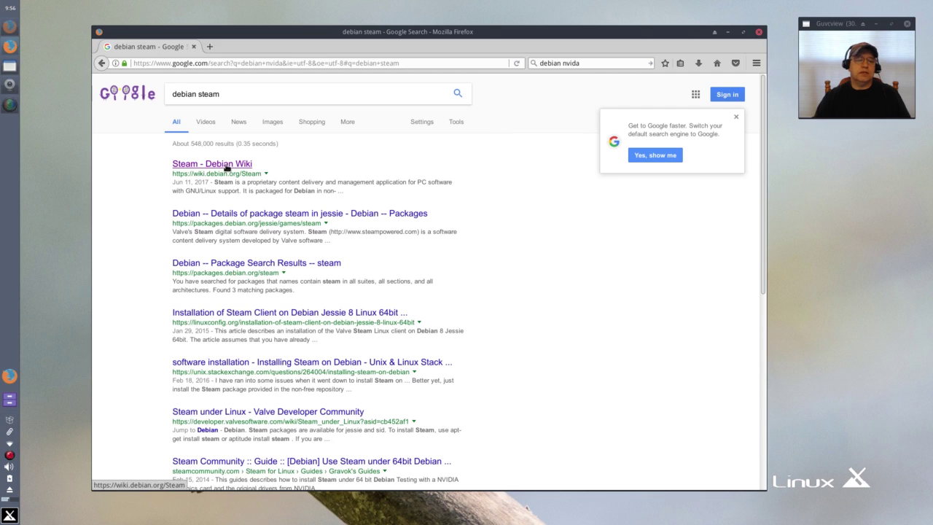
{"action": "left_click", "coordinate": [227, 164]}
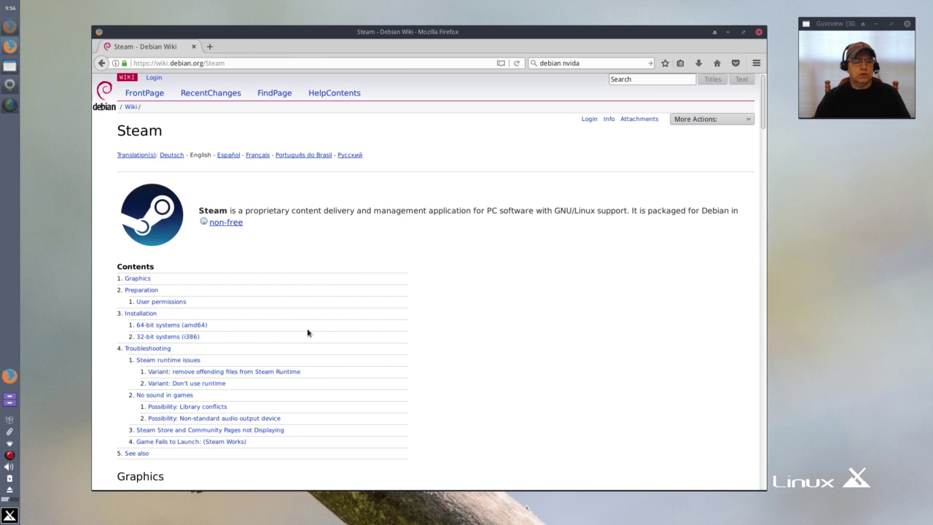
Scroll to 'Install 32-bit OpenGL libraries' and copy 'aptitude install libgl1-nvidia-glx:i386'.
{"action": "scroll", "coordinate": [342, 328], "scroll_direction": "down", "scroll_amount": 8}
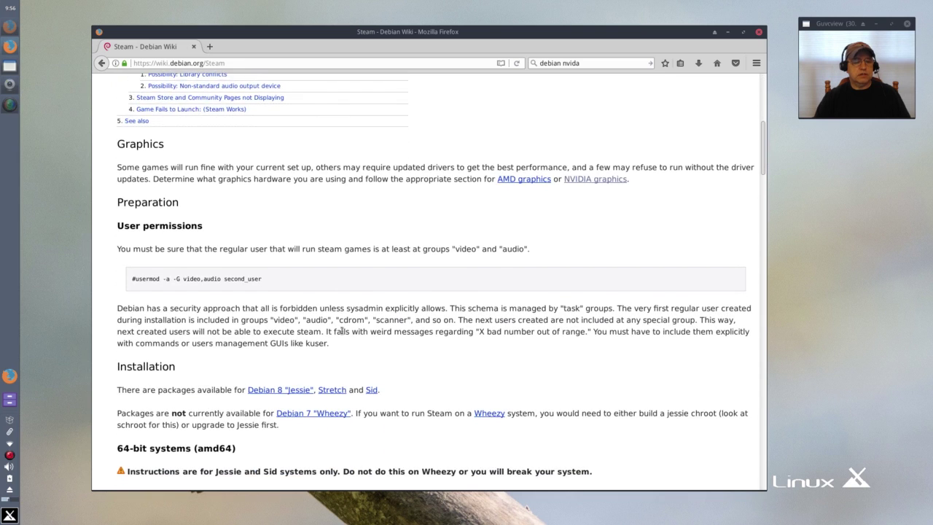
{"action": "scroll", "coordinate": [342, 332], "scroll_direction": "down", "scroll_amount": 7}
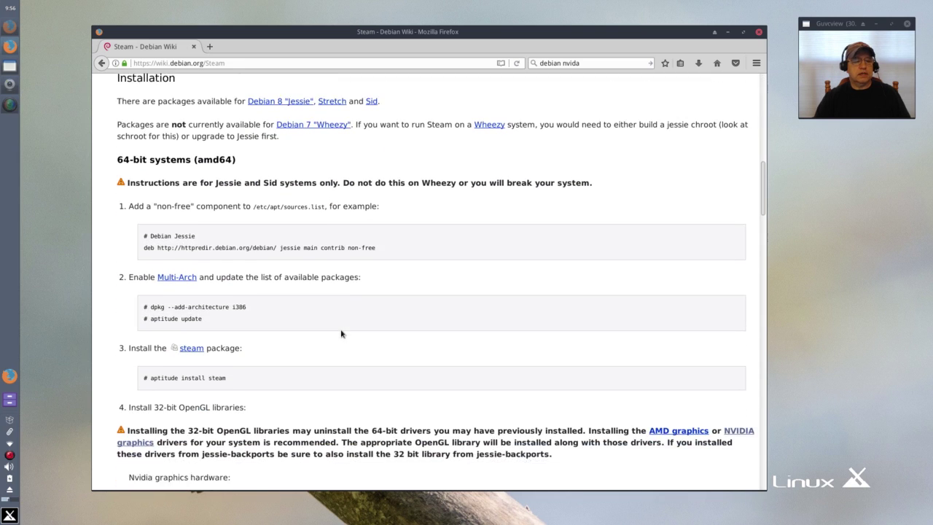
{"action": "scroll", "coordinate": [342, 329], "scroll_direction": "down", "scroll_amount": 3}
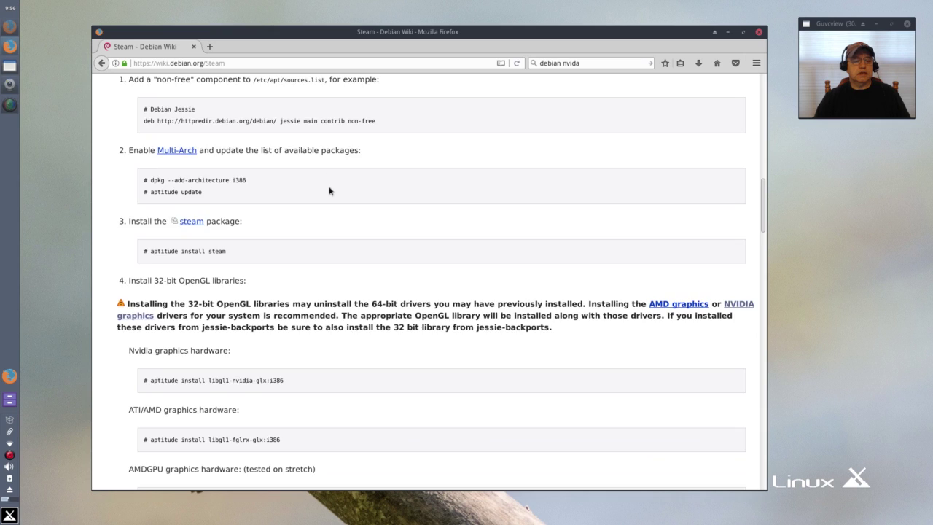
{"action": "scroll", "coordinate": [329, 191], "scroll_direction": "down", "scroll_amount": 3}
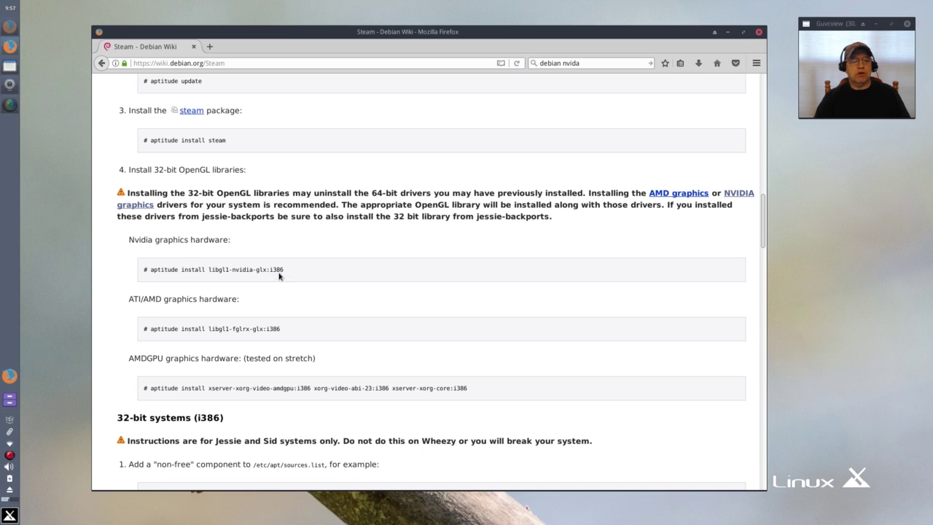
{"action": "left_click_drag", "start_coordinate": [286, 270], "coordinate": [153, 269]}
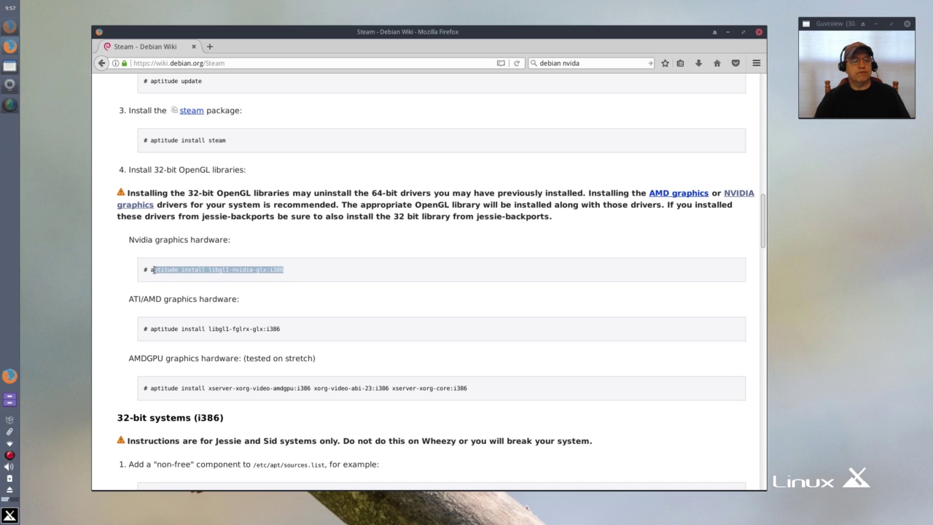
{"action": "right_click", "coordinate": [192, 270]}
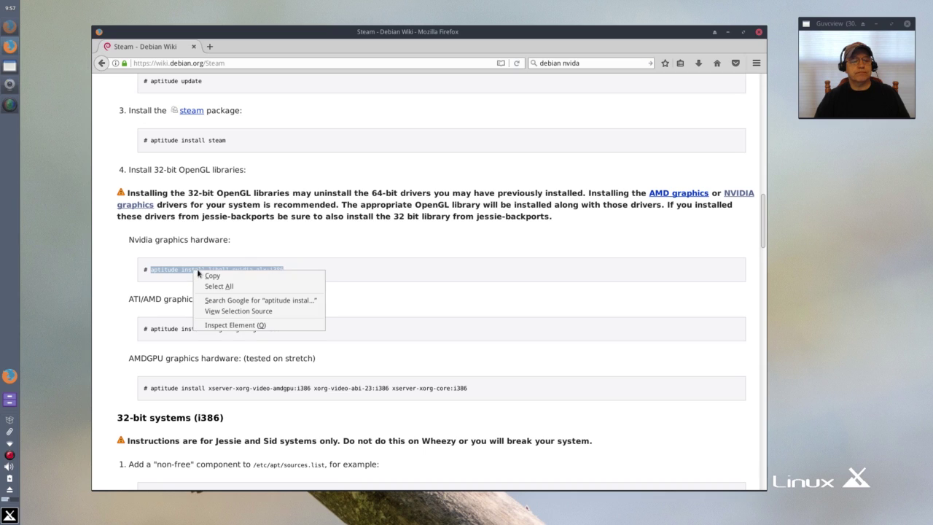
{"action": "left_click", "coordinate": [206, 275]}
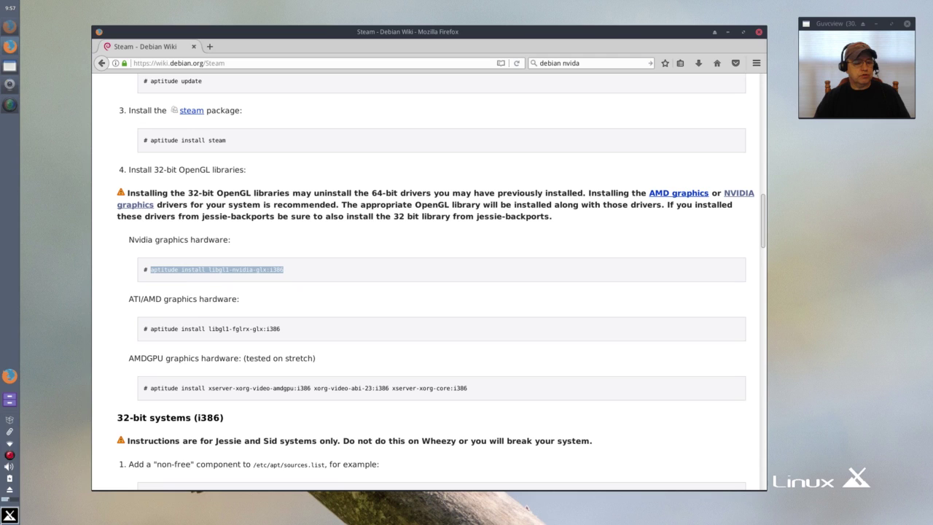
Run 'sudo aptitude install libgl1-nvidia-glx:i386' in a new terminal, then close it unanswered.
{"action": "left_click", "coordinate": [8, 518]}
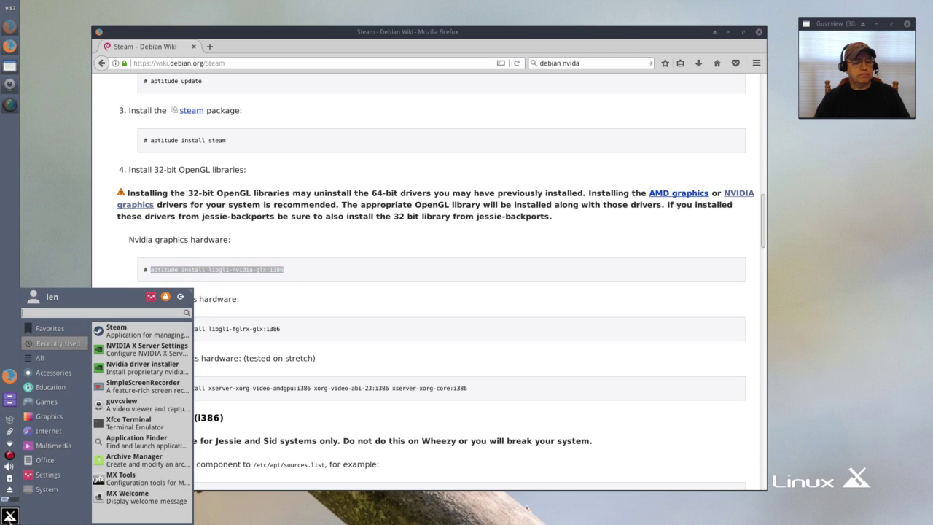
{"action": "left_click", "coordinate": [136, 421]}
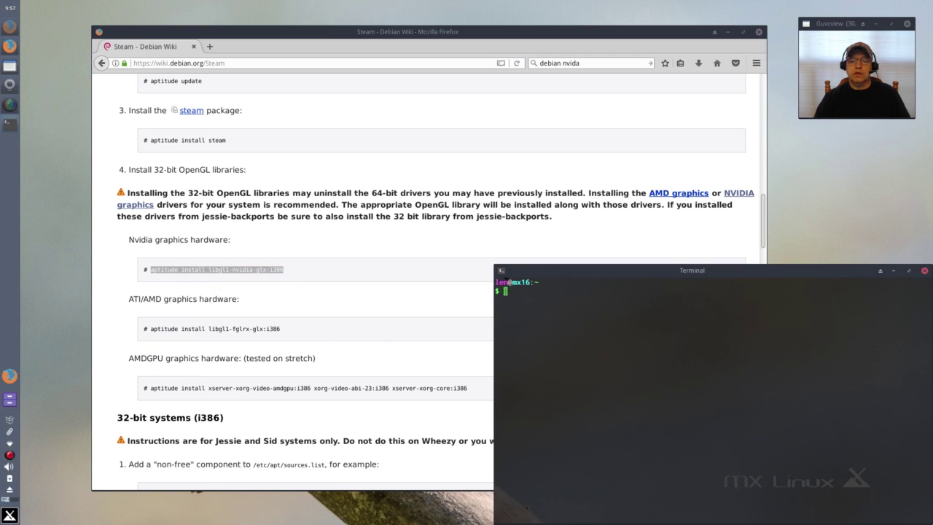
{"action": "right_click", "coordinate": [504, 289]}
{"action": "left_click", "coordinate": [517, 330]}
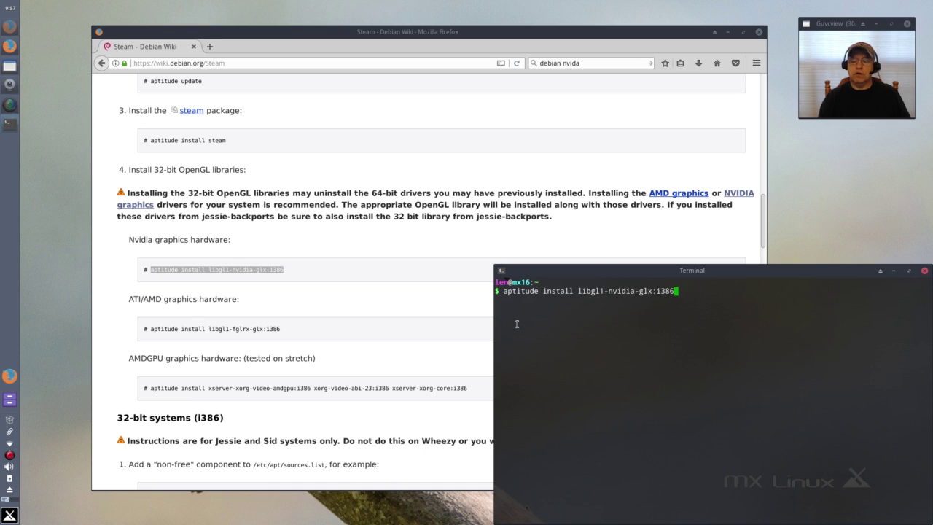
{"action": "key", "text": "Left"}
{"action": "key", "text": "Left"}
{"action": "key", "text": "Left"}
{"action": "key", "text": "Left"}
{"action": "key", "text": "Left"}
{"action": "key", "text": "Left"}
{"action": "key", "text": "Left"}
{"action": "key", "text": "Left"}
{"action": "key", "text": "Left"}
{"action": "key", "text": "Left"}
{"action": "key", "text": "Left"}
{"action": "key", "text": "Left"}
{"action": "key", "text": "Left"}
{"action": "key", "text": "Left"}
{"action": "key", "text": "Left"}
{"action": "key", "text": "Left"}
{"action": "key", "text": "Left"}
{"action": "key", "text": "Left"}
{"action": "key", "text": "Left"}
{"action": "key", "text": "Left"}
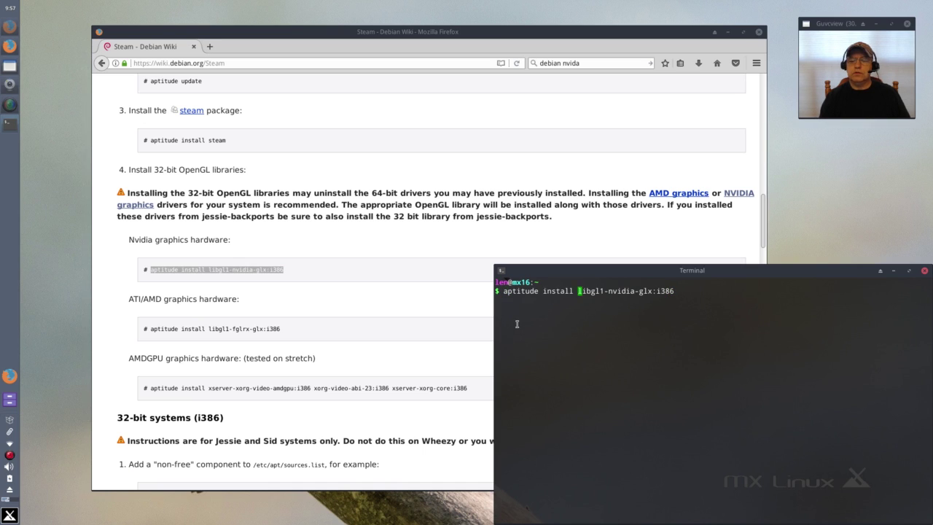
{"action": "key", "text": "Left"}
{"action": "key", "text": "Left"}
{"action": "key", "text": "Left"}
{"action": "key", "text": "Left"}
{"action": "key", "text": "Left"}
{"action": "key", "text": "Left"}
{"action": "key", "text": "Left"}
{"action": "key", "text": "Left"}
{"action": "key", "text": "Left"}
{"action": "key", "text": "Left"}
{"action": "key", "text": "Left"}
{"action": "key", "text": "Left"}
{"action": "key", "text": "Left"}
{"action": "key", "text": "Left"}
{"action": "key", "text": "Left"}
{"action": "key", "text": "Left"}
{"action": "key", "text": "Left"}
{"action": "type", "text": "s"}
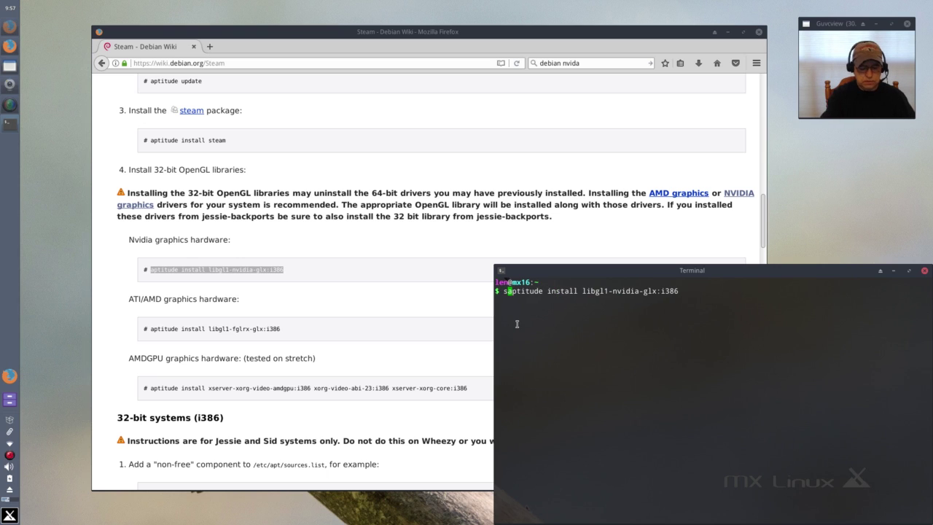
{"action": "type", "text": "udo"}
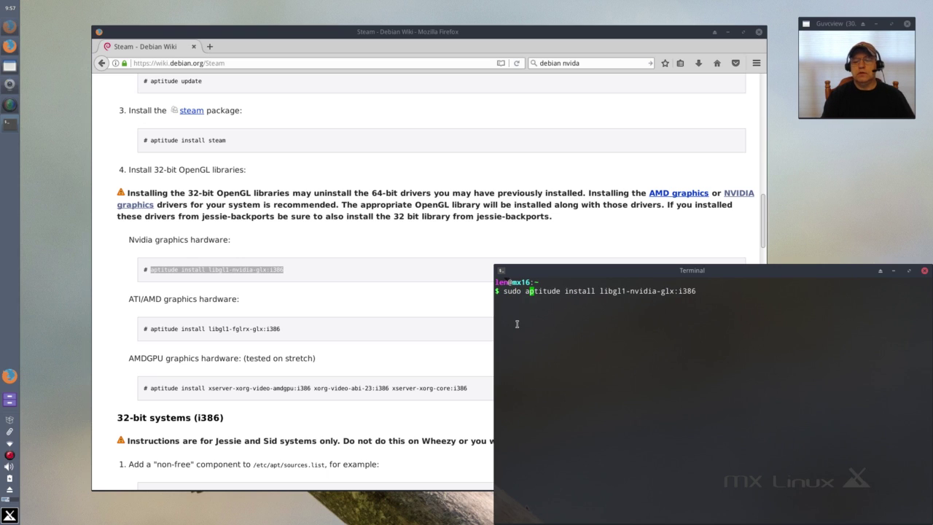
{"action": "key", "text": "Right"}
{"action": "key", "text": "Right"}
{"action": "key", "text": "Right"}
{"action": "key", "text": "Right"}
{"action": "key", "text": "Right"}
{"action": "key", "text": "Right"}
{"action": "key", "text": "Right"}
{"action": "key", "text": "Right"}
{"action": "key", "text": "Right"}
{"action": "key", "text": "Right"}
{"action": "key", "text": "Right"}
{"action": "key", "text": "Right"}
{"action": "key", "text": "Right"}
{"action": "key", "text": "Right"}
{"action": "key", "text": "Right"}
{"action": "key", "text": "Right"}
{"action": "key", "text": "Right"}
{"action": "key", "text": "Right"}
{"action": "key", "text": "Right"}
{"action": "key", "text": "Right"}
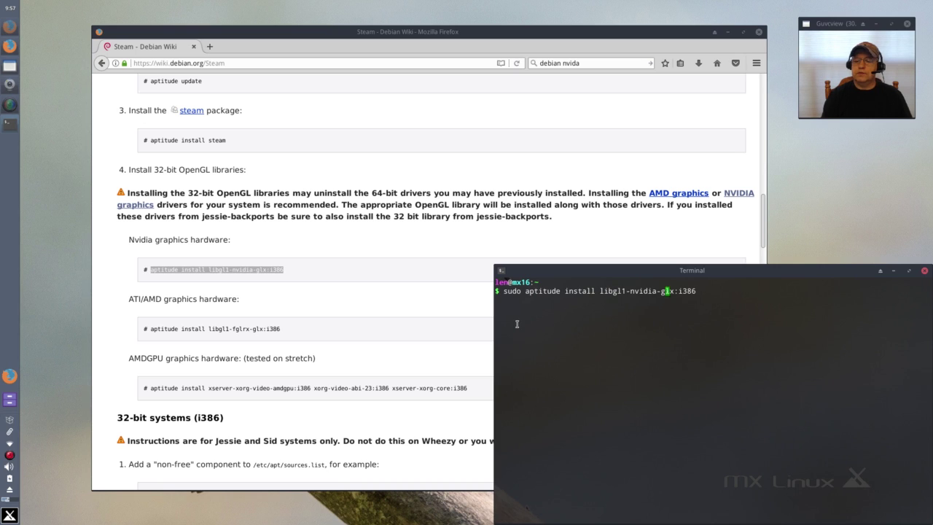
{"action": "key", "text": "Right"}
{"action": "key", "text": "Right"}
{"action": "key", "text": "Right"}
{"action": "key", "text": "Right"}
{"action": "key", "text": "Right"}
{"action": "key", "text": "Right"}
{"action": "key", "text": "Right"}
{"action": "key", "text": "Return"}
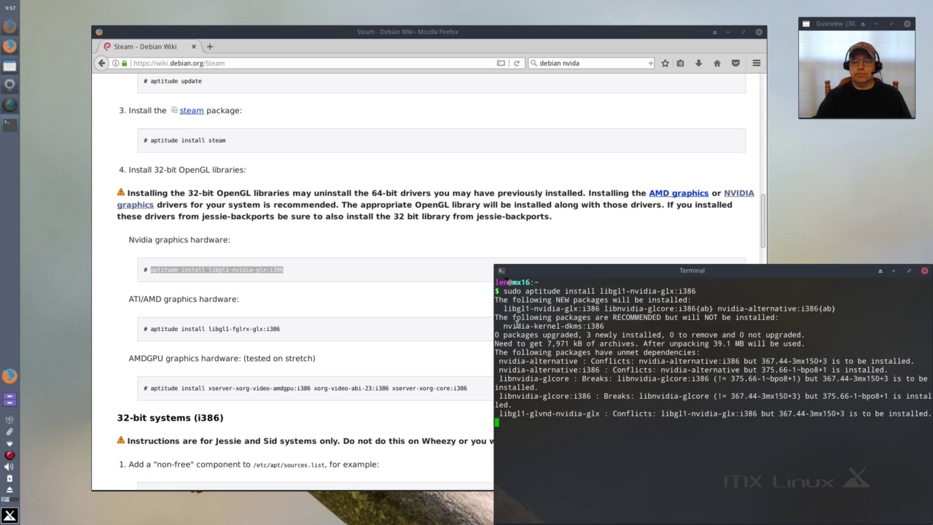
{"action": "left_click_drag", "start_coordinate": [642, 270], "coordinate": [450, 156]}
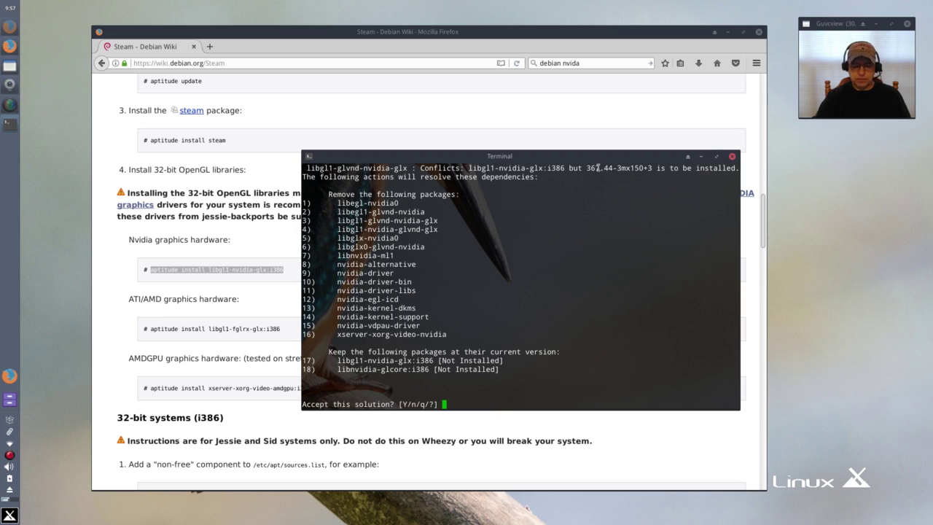
{"action": "left_click", "coordinate": [732, 158]}
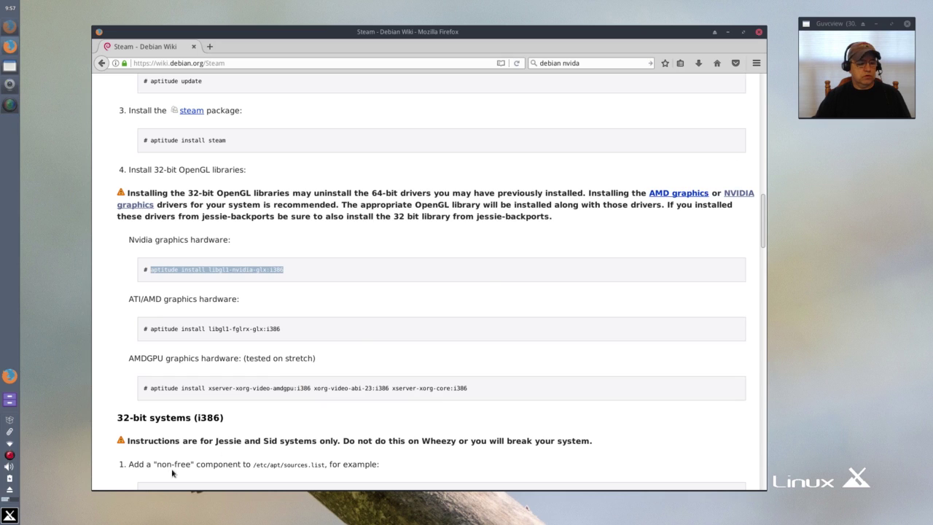
Retry with 'sudo apt-get install libgl1-nvidia-glx:i386' in a new terminal, then close it.
{"action": "left_click", "coordinate": [10, 514]}
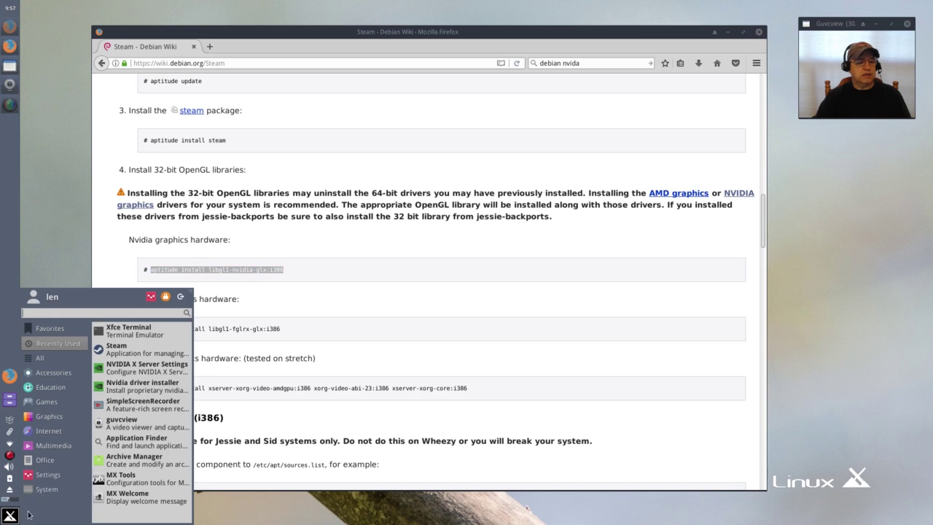
{"action": "left_click", "coordinate": [128, 331]}
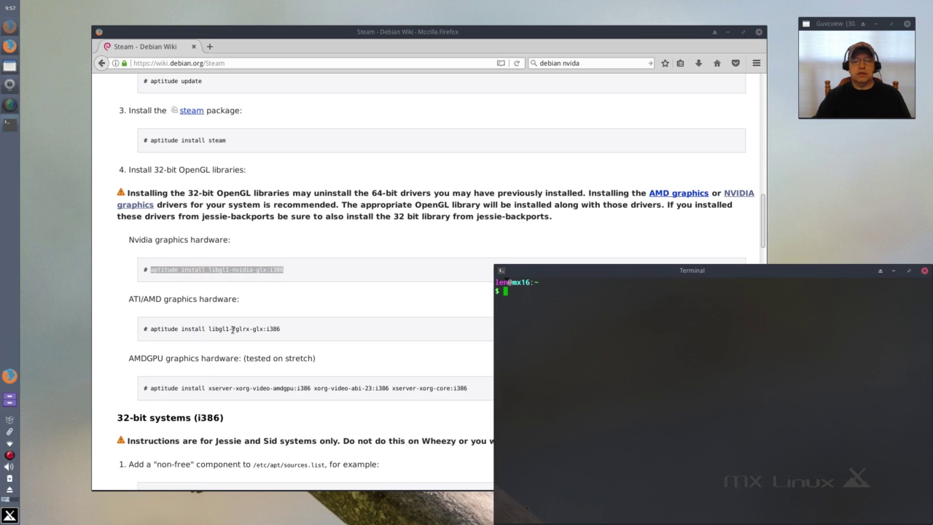
{"action": "type", "text": "sudo"}
{"action": "key", "text": "ctrl+shift+v"}
{"action": "key", "text": "Left"}
{"action": "key", "text": "Left"}
{"action": "key", "text": "Left"}
{"action": "key", "text": "Left"}
{"action": "key", "text": "Left"}
{"action": "key", "text": "Left"}
{"action": "key", "text": "Left"}
{"action": "key", "text": "Left"}
{"action": "key", "text": "Left"}
{"action": "key", "text": "Left"}
{"action": "key", "text": "Left"}
{"action": "key", "text": "Left"}
{"action": "key", "text": "Left"}
{"action": "key", "text": "Left"}
{"action": "key", "text": "Left"}
{"action": "key", "text": "Left"}
{"action": "key", "text": "Left"}
{"action": "key", "text": "Left"}
{"action": "key", "text": "Left"}
{"action": "key", "text": "Left"}
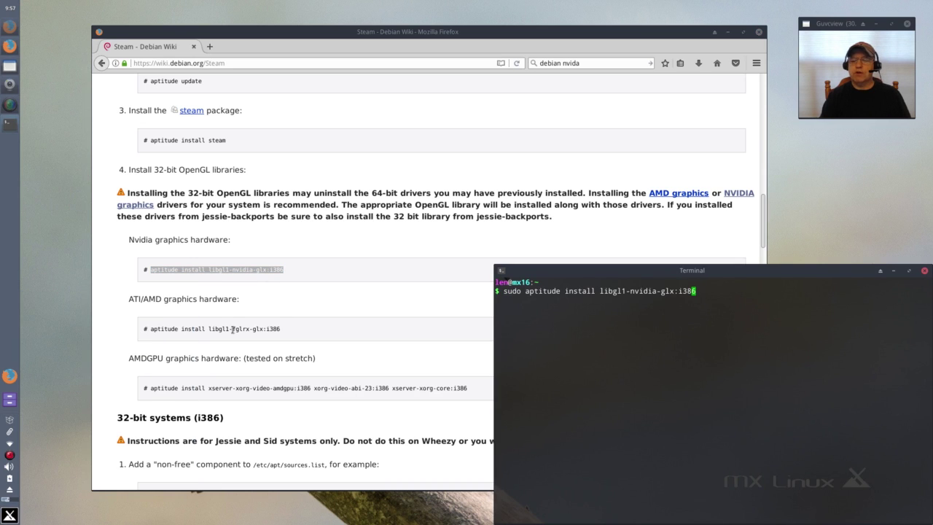
{"action": "key", "text": "Left"}
{"action": "key", "text": "BackSpace"}
{"action": "key", "text": "BackSpace"}
{"action": "key", "text": "BackSpace"}
{"action": "key", "text": "BackSpace"}
{"action": "key", "text": "BackSpace"}
{"action": "key", "text": "BackSpace"}
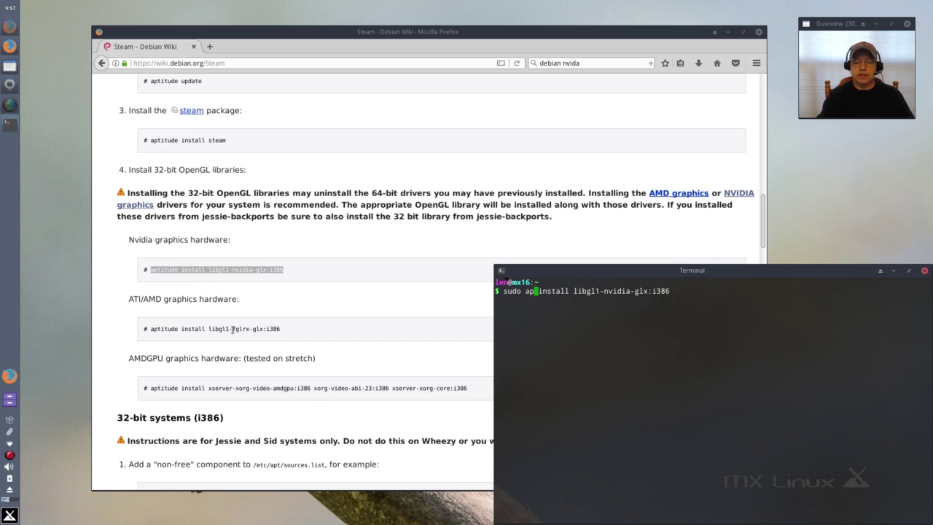
{"action": "type", "text": "t"}
{"action": "type", "text": "-get"}
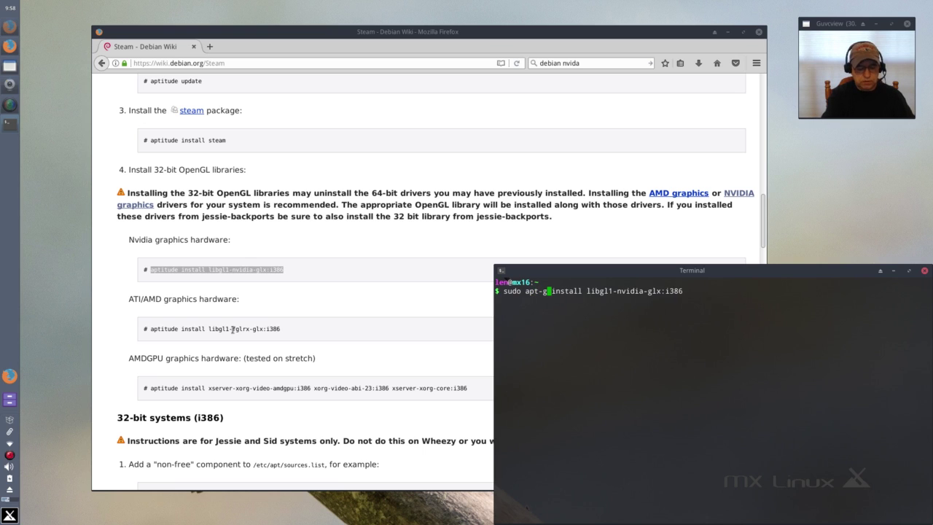
{"action": "key", "text": "Right"}
{"action": "key", "text": "Right"}
{"action": "key", "text": "Right"}
{"action": "key", "text": "Right"}
{"action": "key", "text": "Right"}
{"action": "key", "text": "Right"}
{"action": "key", "text": "Right"}
{"action": "key", "text": "Right"}
{"action": "key", "text": "Right"}
{"action": "key", "text": "Right"}
{"action": "key", "text": "Right"}
{"action": "key", "text": "Right"}
{"action": "key", "text": "Right"}
{"action": "key", "text": "Right"}
{"action": "key", "text": "Right"}
{"action": "key", "text": "Right"}
{"action": "key", "text": "Right"}
{"action": "key", "text": "Right"}
{"action": "key", "text": "Right"}
{"action": "key", "text": "Right"}
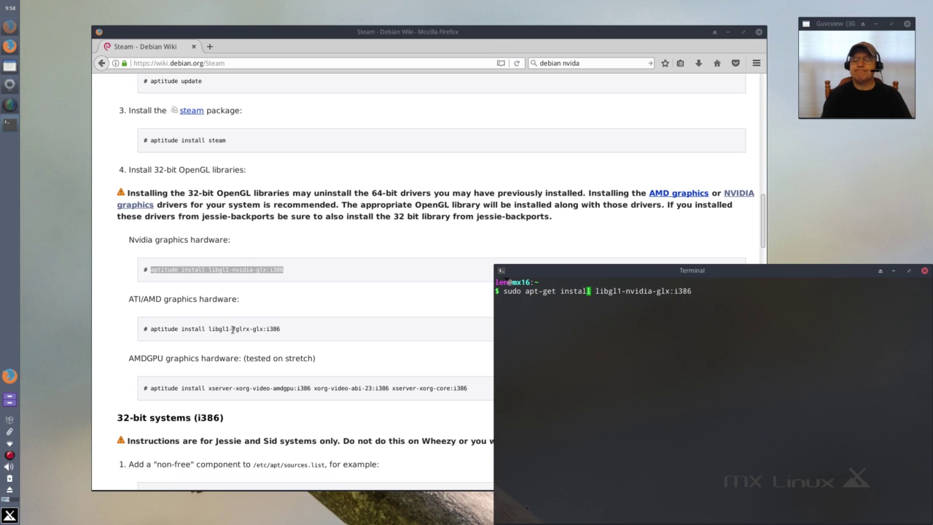
{"action": "key", "text": "Return"}
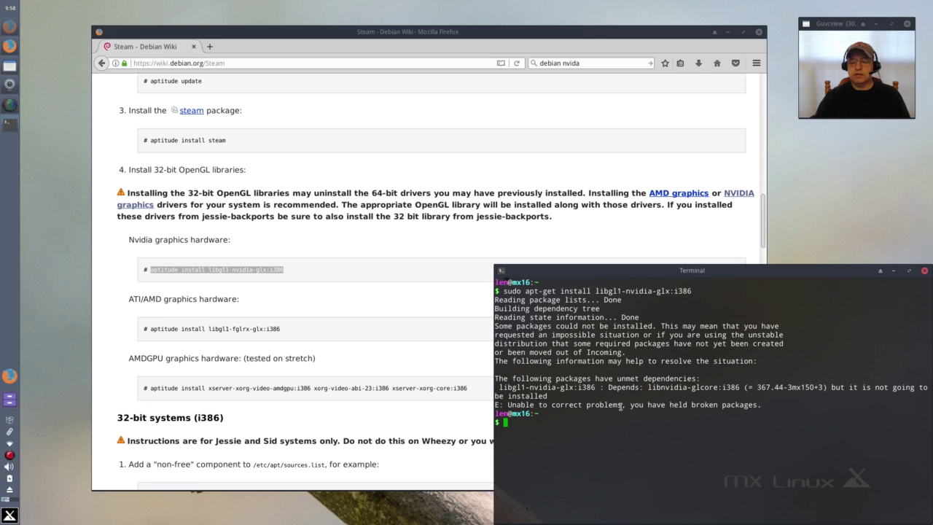
{"action": "left_click_drag", "start_coordinate": [661, 276], "coordinate": [562, 254]}
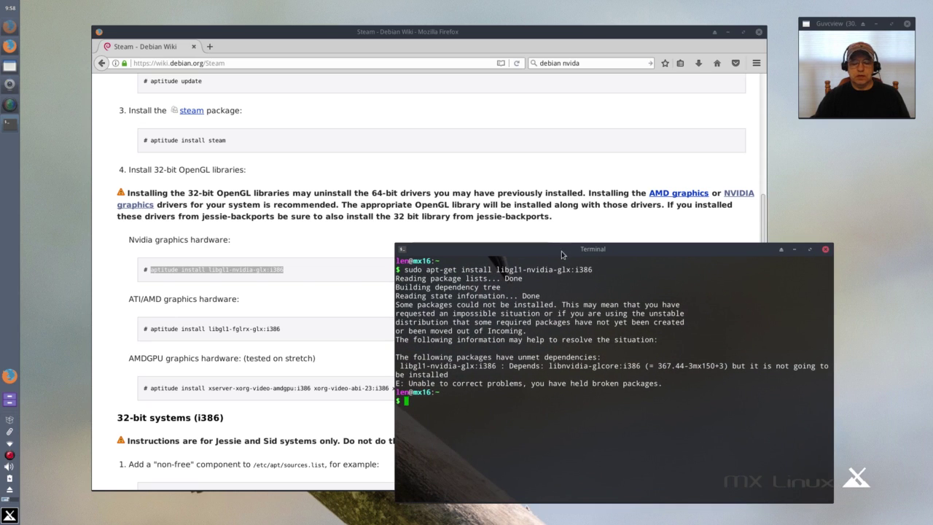
{"action": "left_click", "coordinate": [826, 250]}
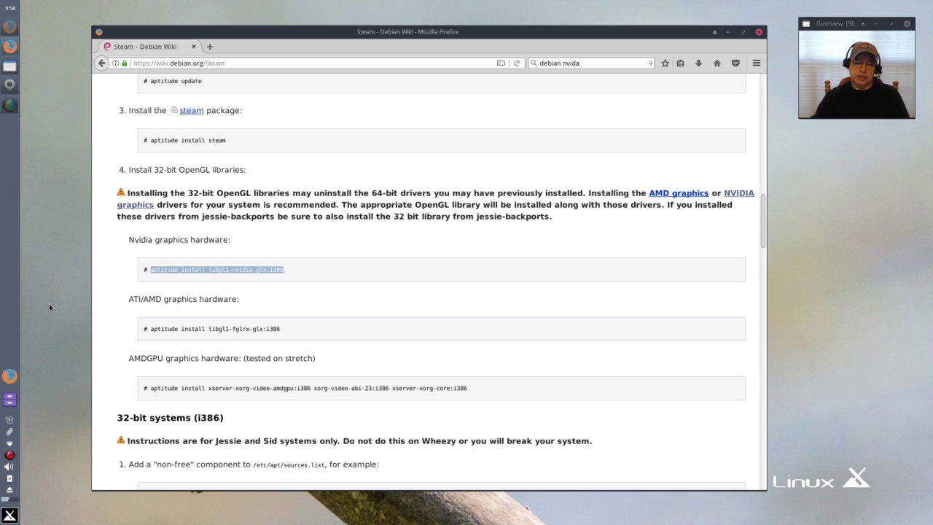
Close the Firefox window showing the Debian Wiki Steam page.
{"action": "left_click", "coordinate": [759, 33]}
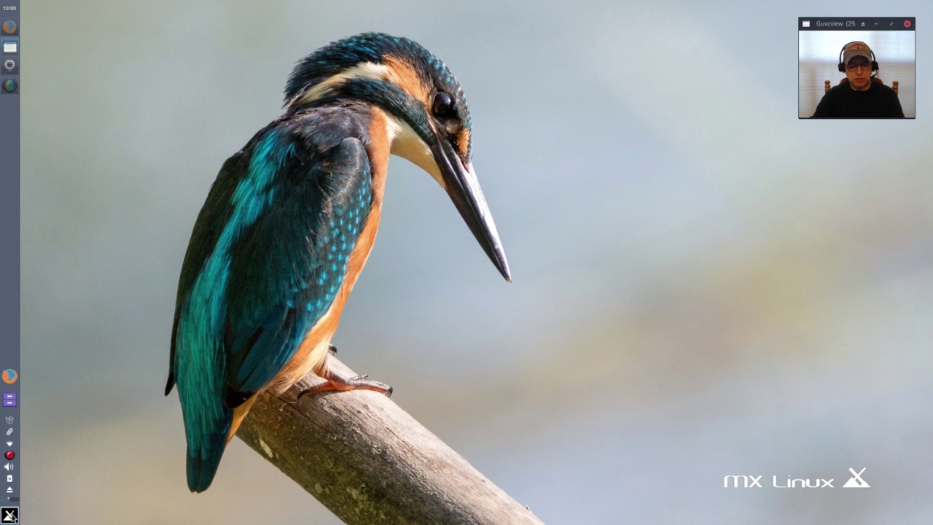
{"action": "left_click", "coordinate": [9, 516]}
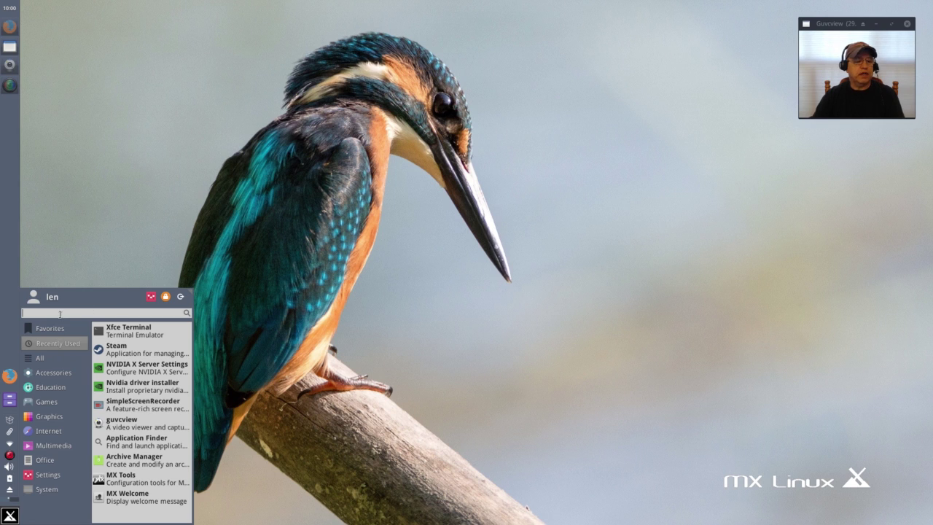
{"action": "type", "text": "mx"}
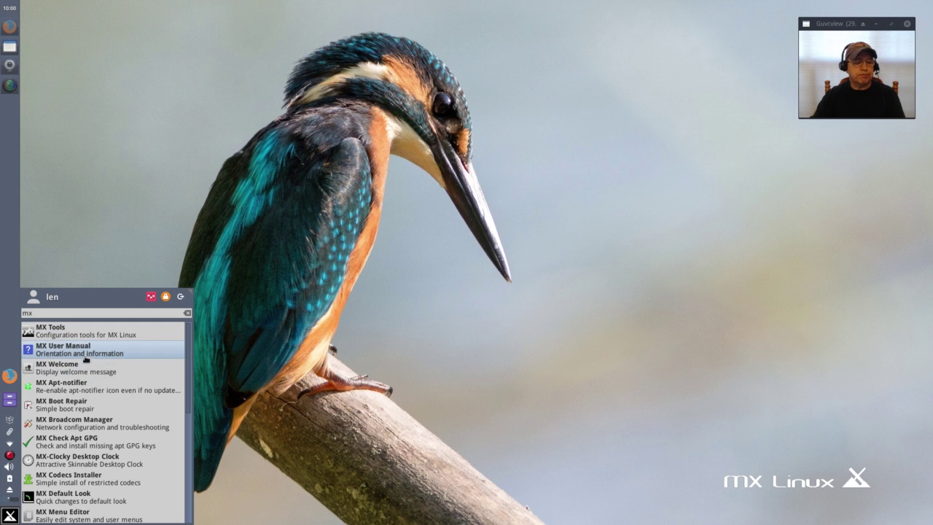
{"action": "scroll", "coordinate": [83, 394], "scroll_direction": "down", "scroll_amount": 3}
{"action": "scroll", "coordinate": [82, 397], "scroll_direction": "down", "scroll_amount": 2}
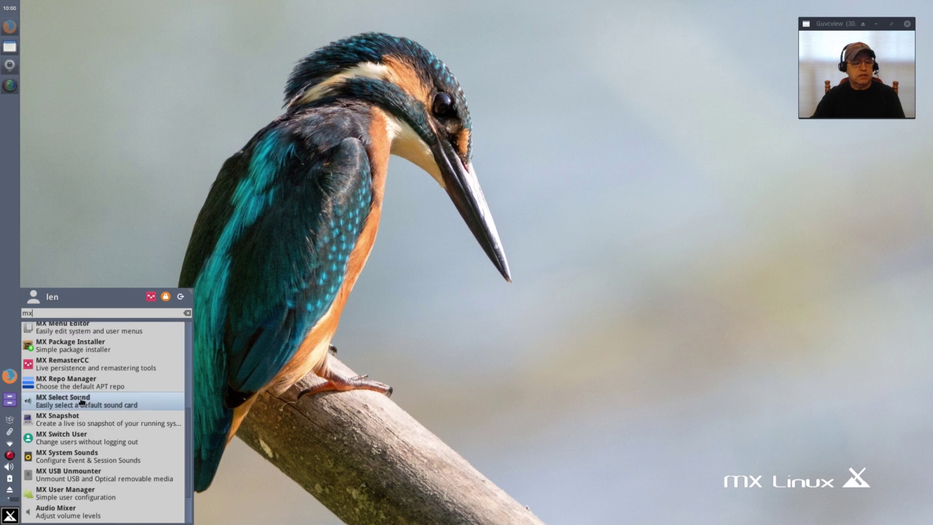
{"action": "scroll", "coordinate": [76, 468], "scroll_direction": "down", "scroll_amount": 1}
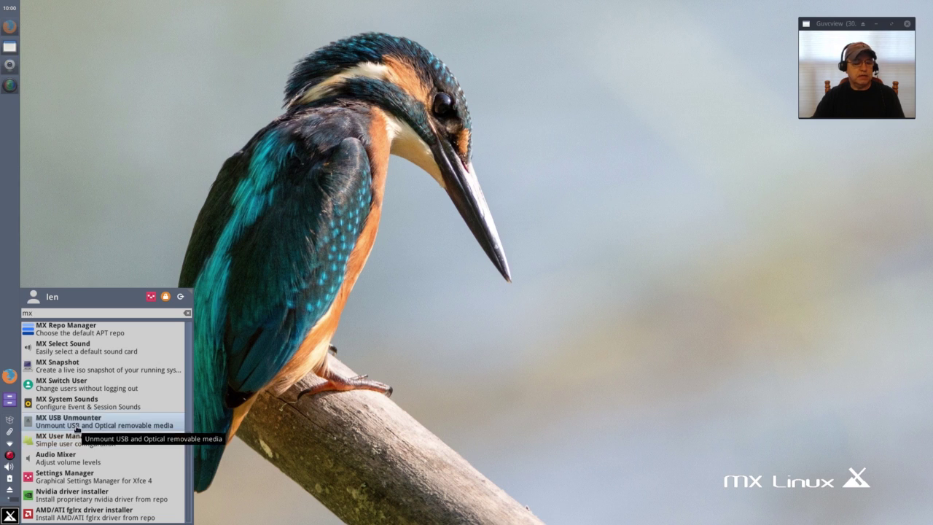
{"action": "scroll", "coordinate": [78, 406], "scroll_direction": "up", "scroll_amount": 1}
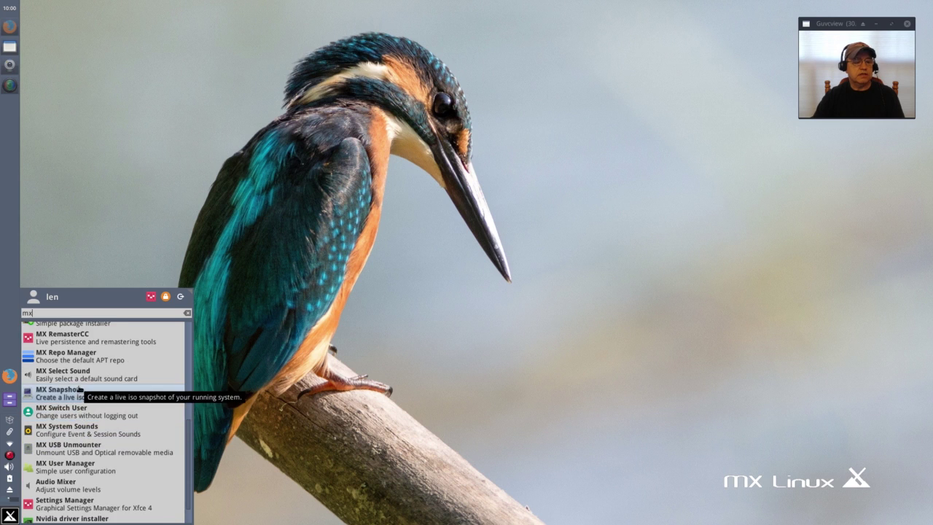
{"action": "scroll", "coordinate": [78, 393], "scroll_direction": "up", "scroll_amount": 4}
{"action": "scroll", "coordinate": [79, 390], "scroll_direction": "up", "scroll_amount": 3}
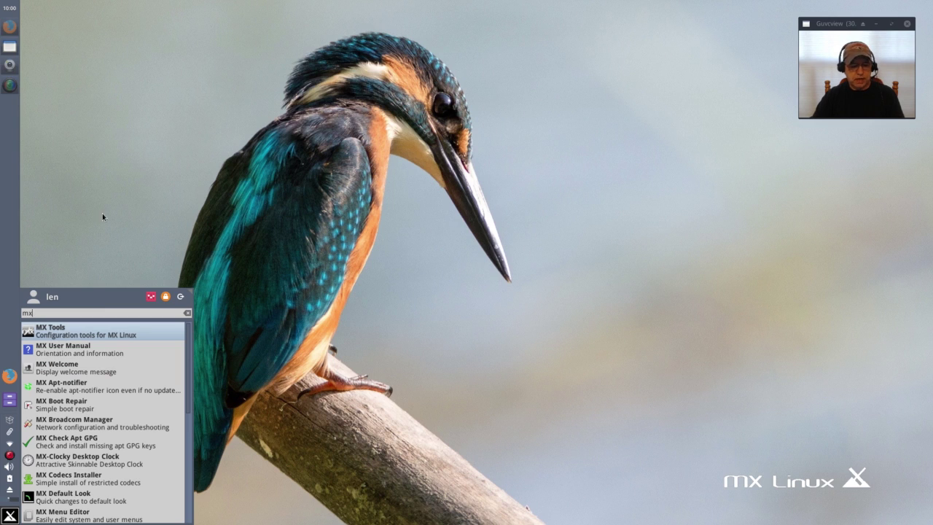
{"action": "left_click", "coordinate": [117, 237]}
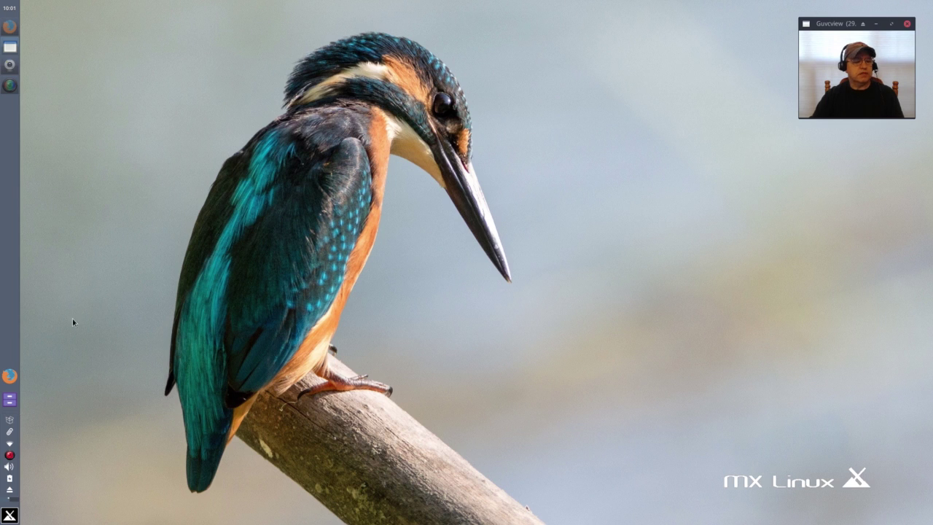
Open the home folder /home/len/ in the file manager from the dock.
{"action": "left_click", "coordinate": [10, 400]}
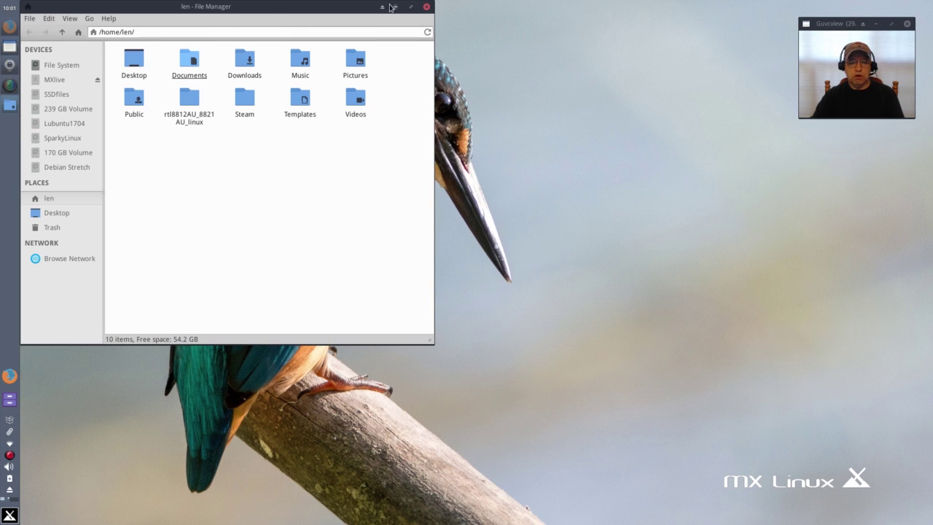
Select the Documents folder, reposition the Thunar window, then close it.
{"action": "left_click", "coordinate": [190, 62]}
{"action": "left_click_drag", "start_coordinate": [331, 8], "coordinate": [544, 104]}
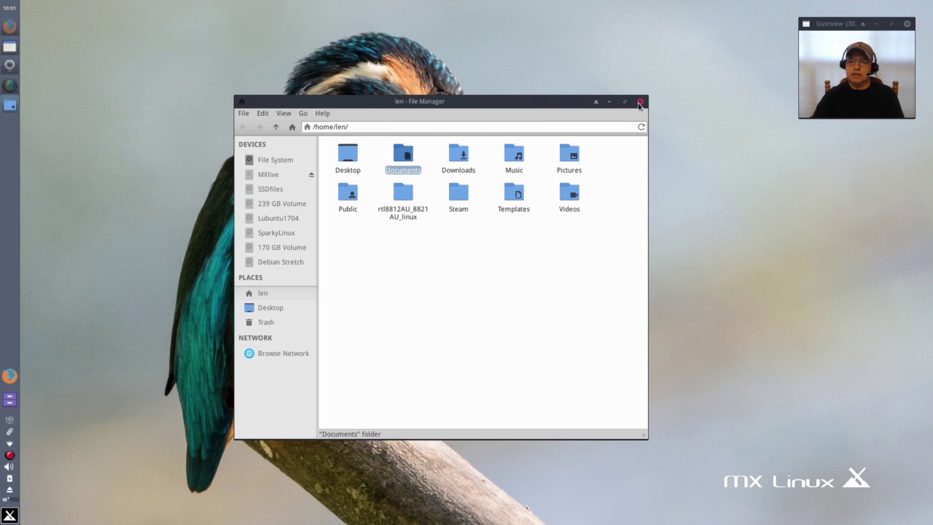
{"action": "left_click", "coordinate": [639, 102]}
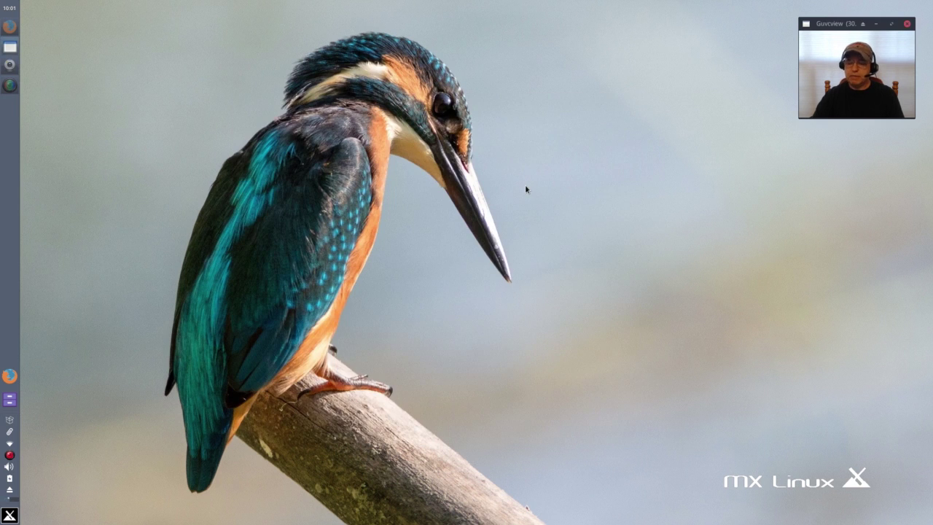